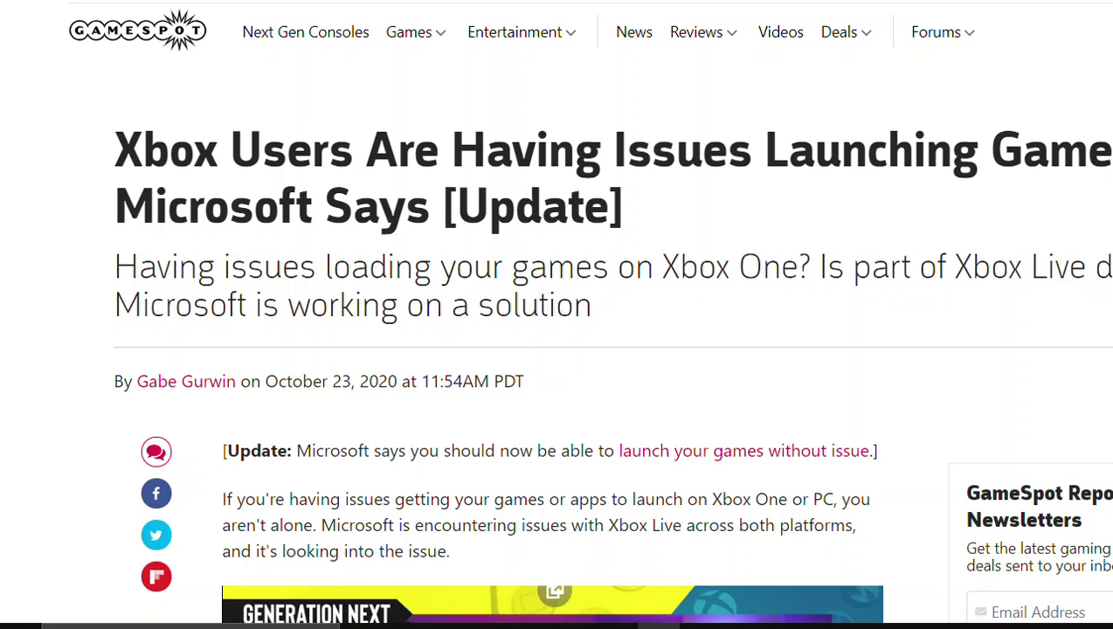
scroll(556, 349, down, 5)
scroll(557, 349, down, 4)
scroll(557, 350, down, 3)
scroll(557, 349, down, 3)
scroll(556, 349, down, 1)
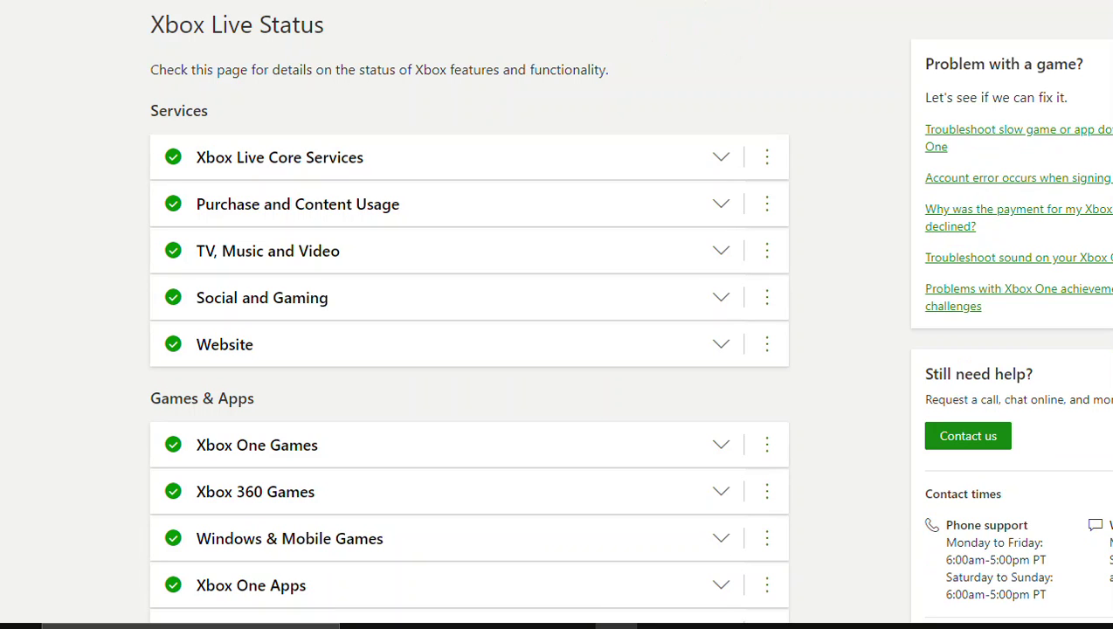
scroll(468, 314, down, 5)
scroll(469, 314, down, 5)
scroll(468, 314, up, 3)
scroll(468, 314, up, 3)
scroll(468, 314, up, 2)
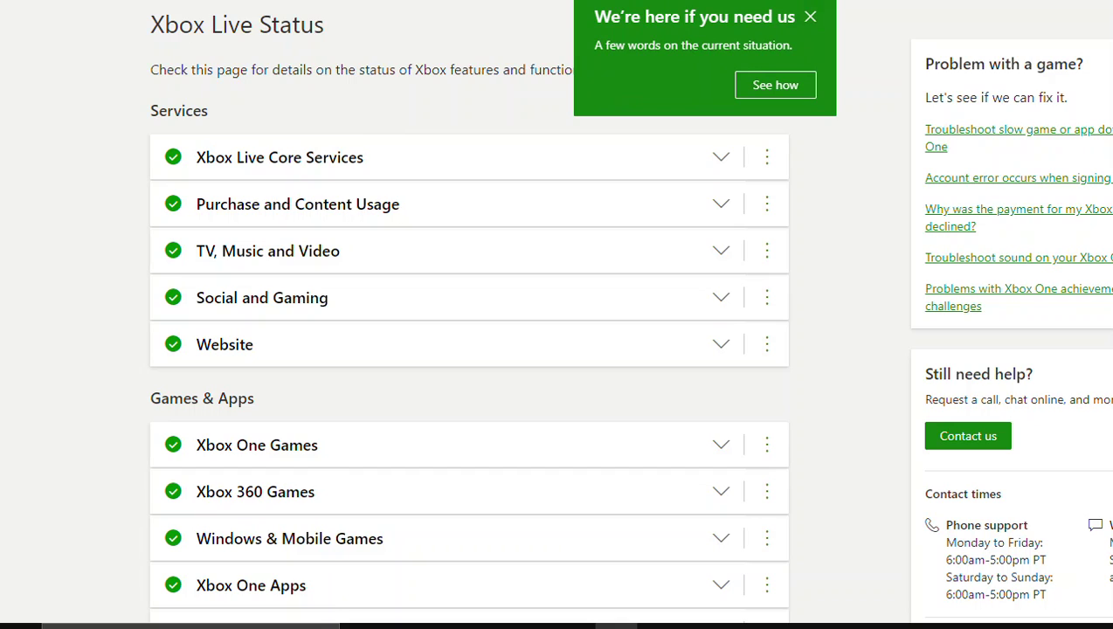
Step: Close the green 'We're here if you need us' popup on Xbox Live Status
click(809, 17)
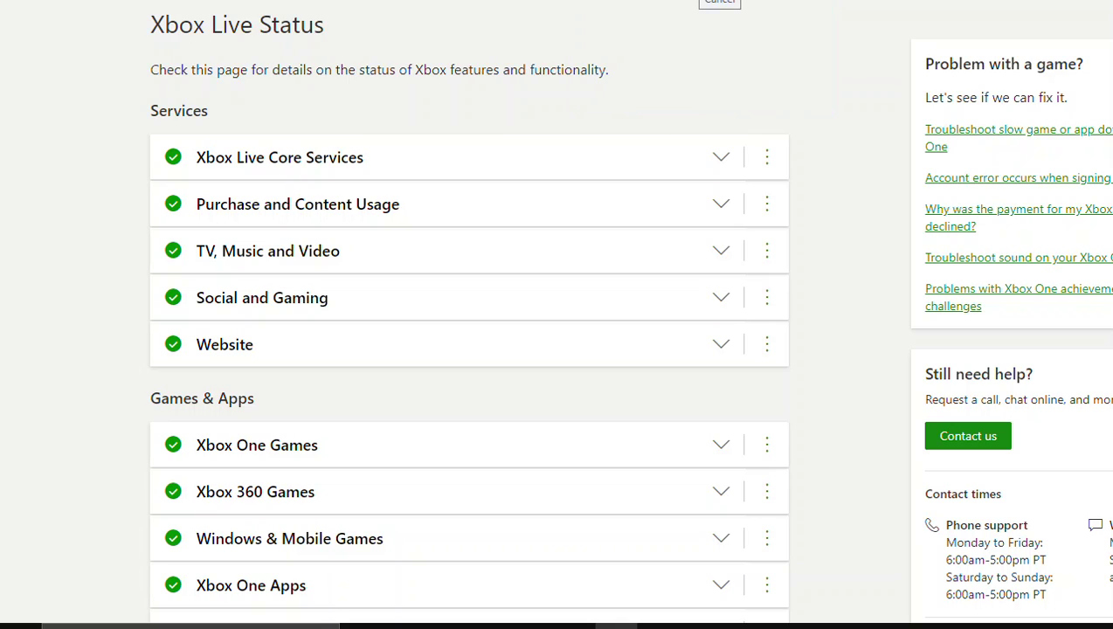